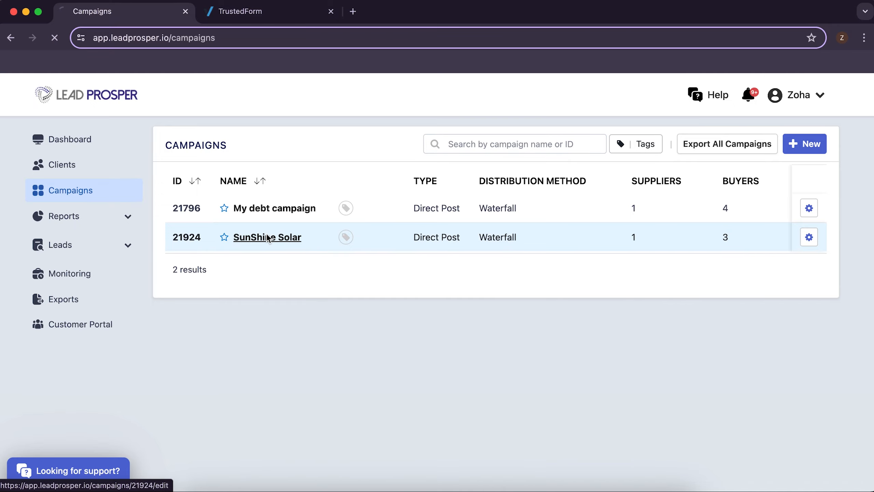
Step: Open the SunShine Solar campaign and expand its 3rd Party Integrations section
{"action": "left_click", "coordinate": [268, 237]}
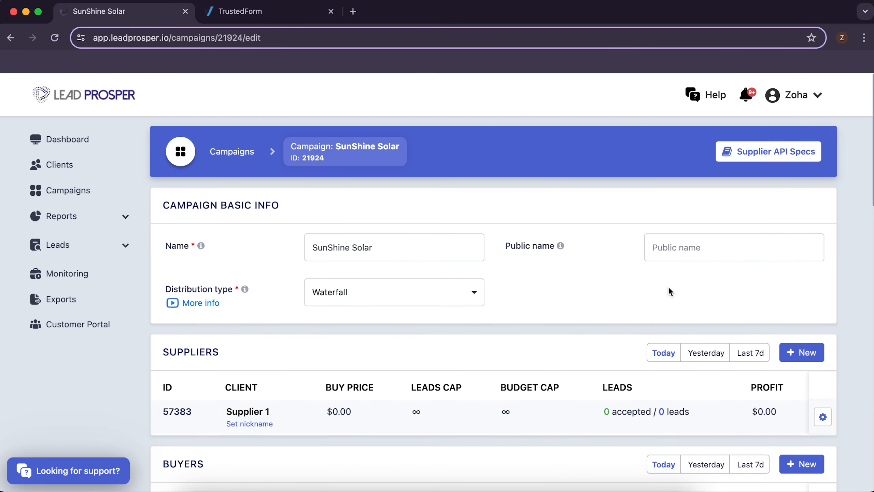
{"action": "scroll", "coordinate": [669, 291], "scroll_direction": "down", "scroll_amount": 15}
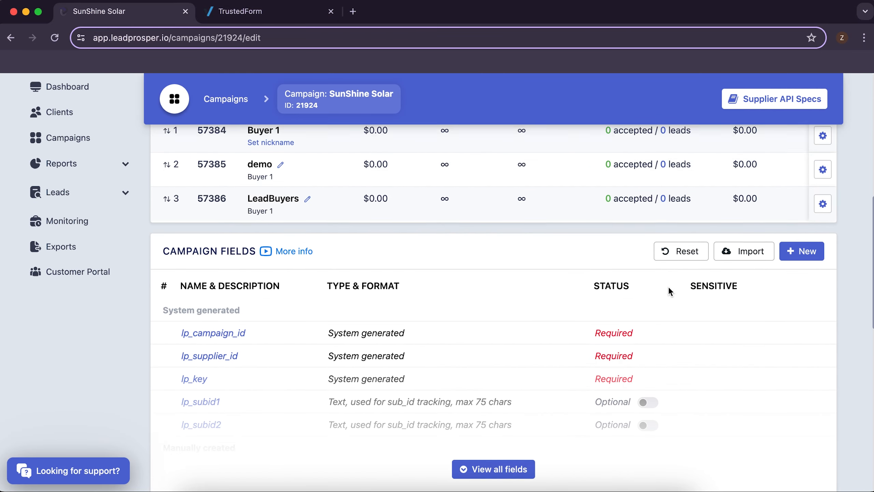
{"action": "scroll", "coordinate": [669, 291], "scroll_direction": "down", "scroll_amount": 8}
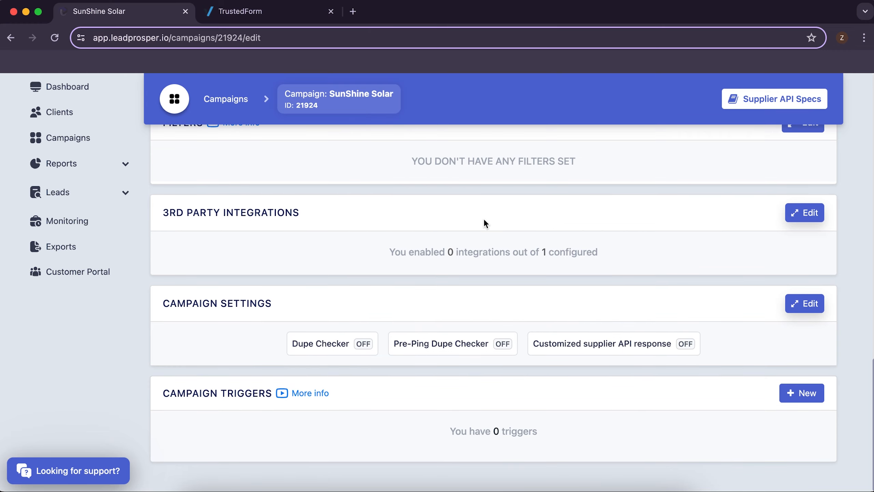
{"action": "left_click", "coordinate": [808, 220]}
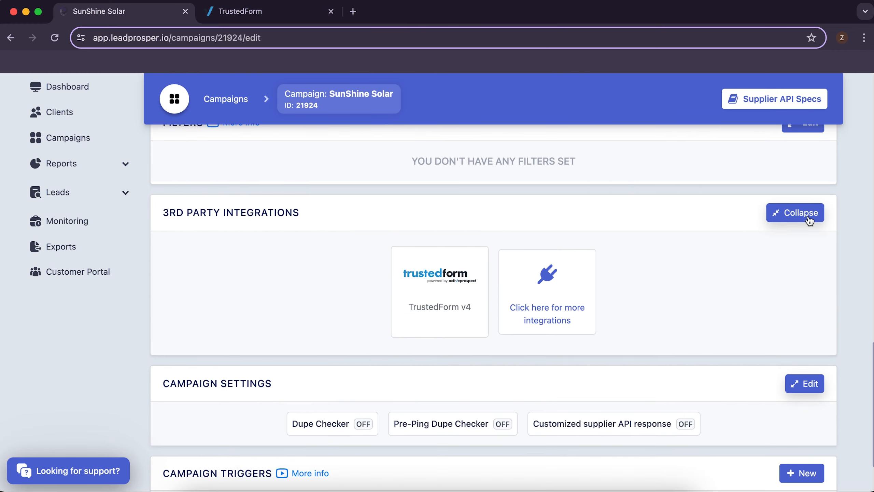
Step: In TrustedForm v4, set Certificate URL to trustedform_cert_url and keep Skip validation at No
{"action": "left_click", "coordinate": [441, 307]}
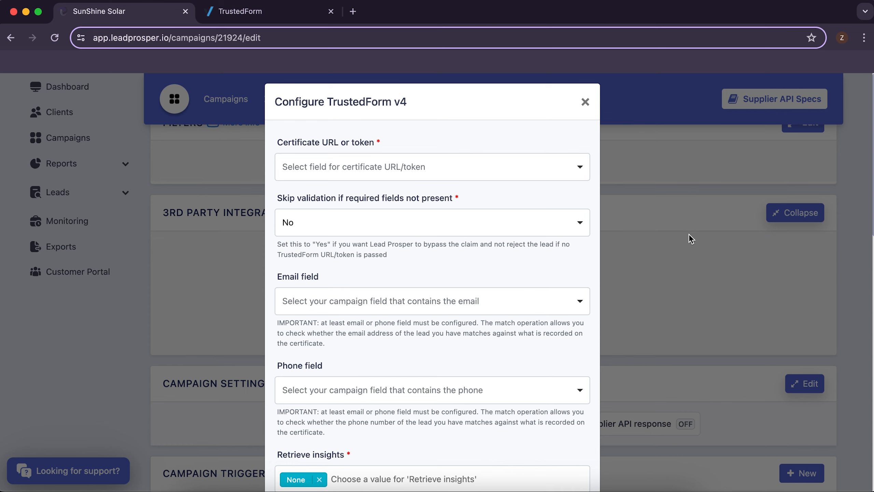
{"action": "left_click", "coordinate": [455, 167]}
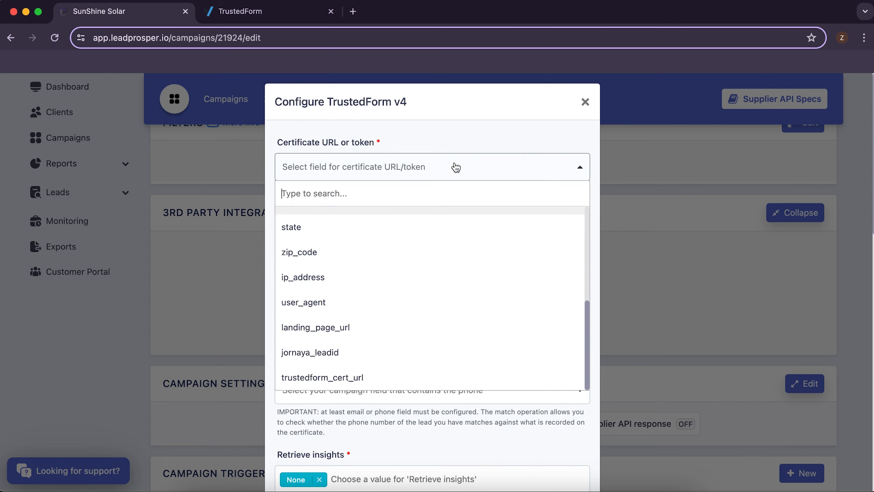
{"action": "scroll", "coordinate": [445, 292], "scroll_direction": "down", "scroll_amount": 2}
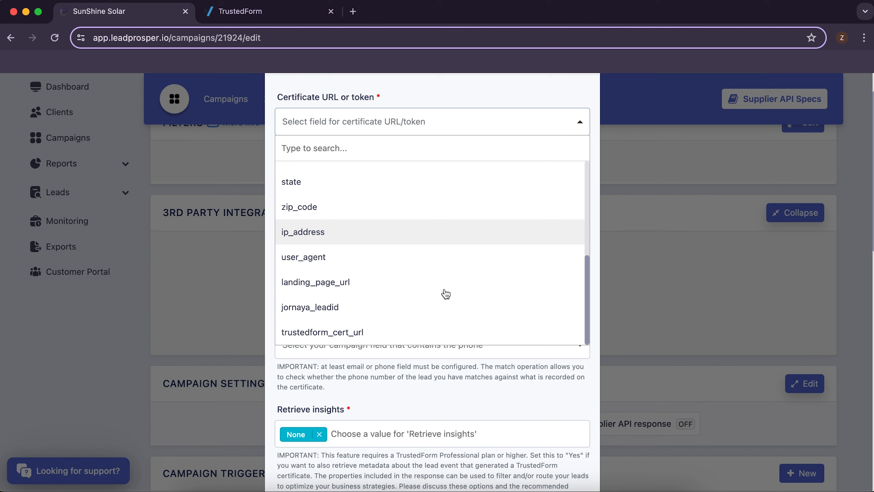
{"action": "left_click", "coordinate": [353, 331]}
{"action": "scroll", "coordinate": [478, 144], "scroll_direction": "up", "scroll_amount": 1}
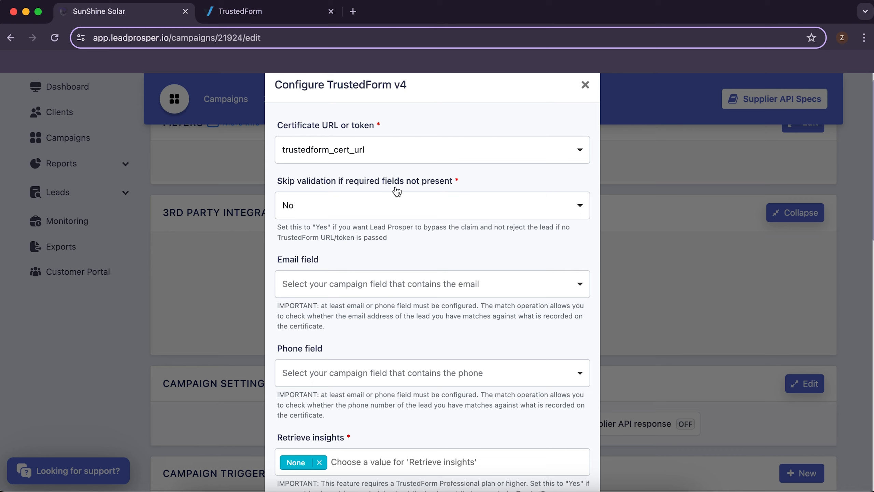
{"action": "left_click", "coordinate": [401, 206]}
{"action": "left_click", "coordinate": [384, 283]}
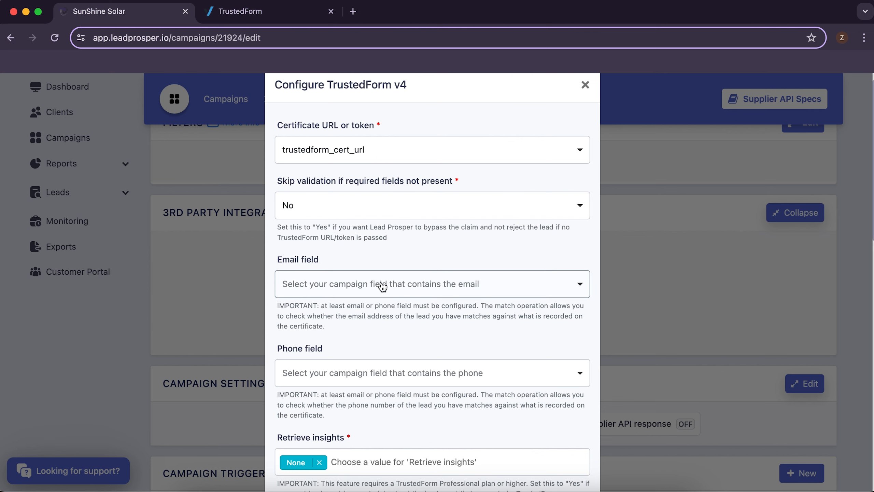
Step: Set the TrustedForm Email field to email and the Phone field to phone
{"action": "scroll", "coordinate": [427, 240], "scroll_direction": "down", "scroll_amount": 2}
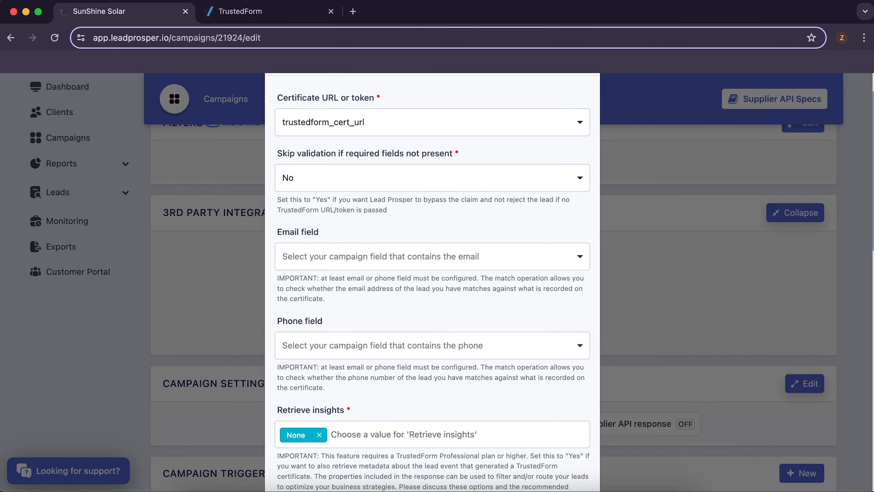
{"action": "scroll", "coordinate": [521, 326], "scroll_direction": "down", "scroll_amount": 1}
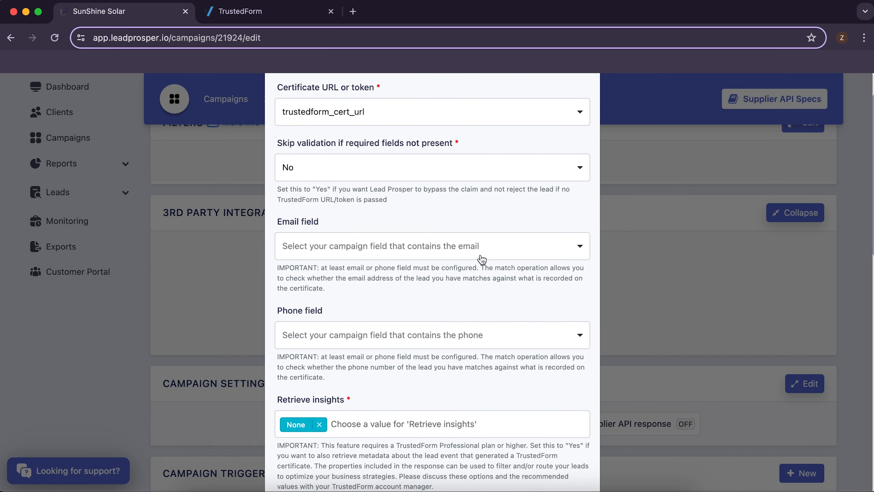
{"action": "left_click", "coordinate": [480, 255]}
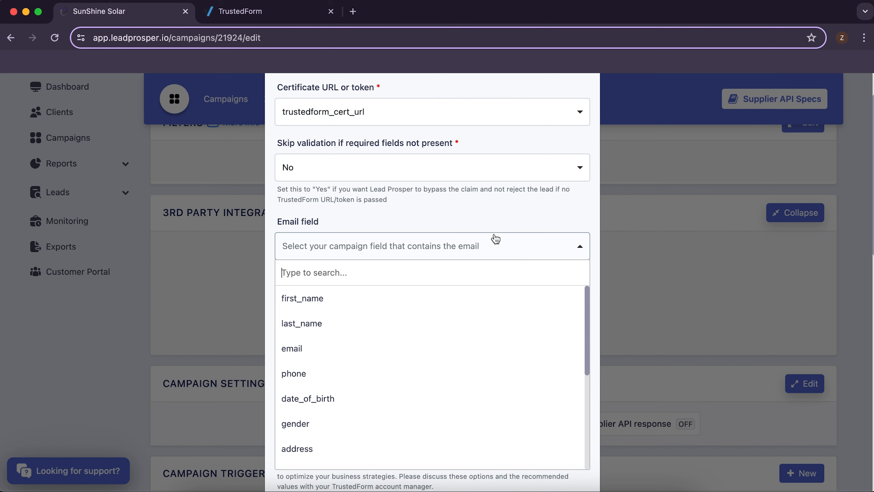
{"action": "left_click", "coordinate": [498, 219]}
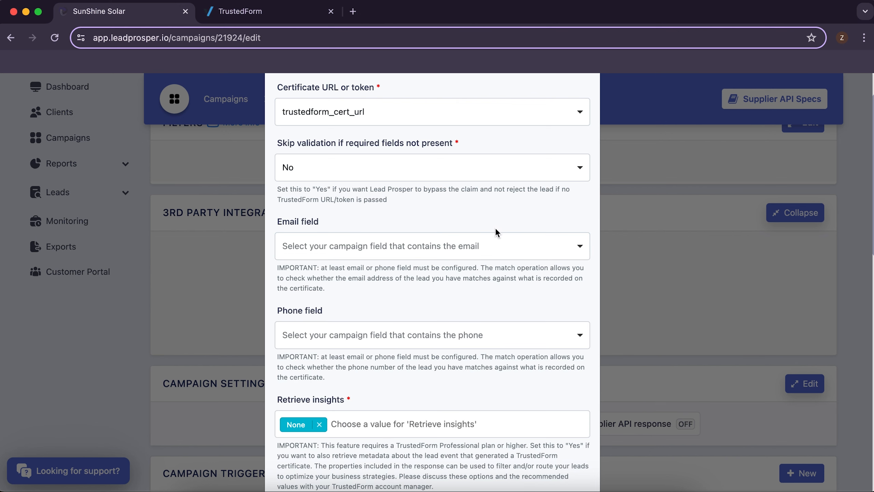
{"action": "left_click", "coordinate": [496, 245]}
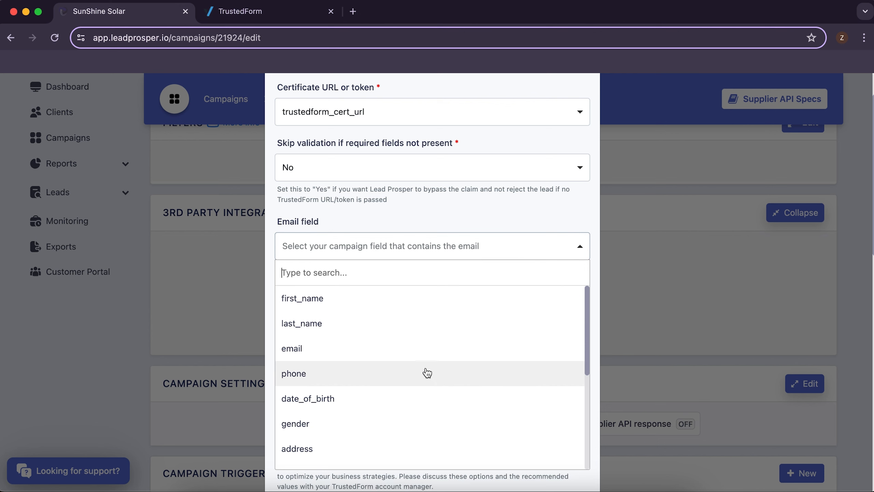
{"action": "left_click", "coordinate": [424, 348]}
{"action": "left_click", "coordinate": [402, 339]}
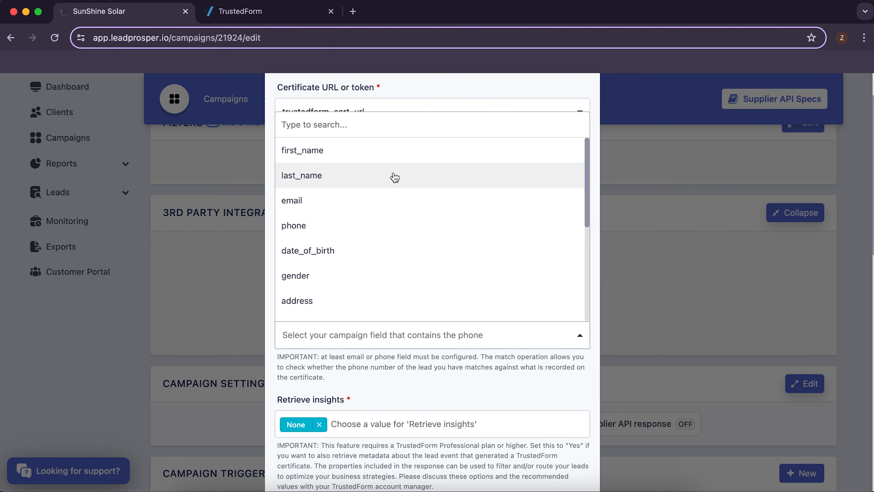
{"action": "left_click", "coordinate": [386, 226]}
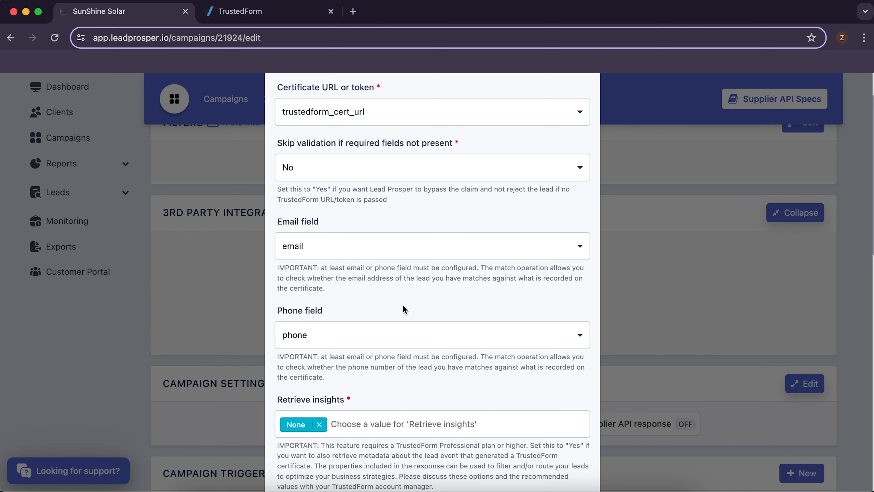
{"action": "scroll", "coordinate": [403, 305], "scroll_direction": "down", "scroll_amount": 7}
{"action": "left_click", "coordinate": [393, 176]}
Step: Add Lead age, Landing page domain, Consumer IP, Form input method and Seconds on page insights
{"action": "left_click", "coordinate": [392, 198]}
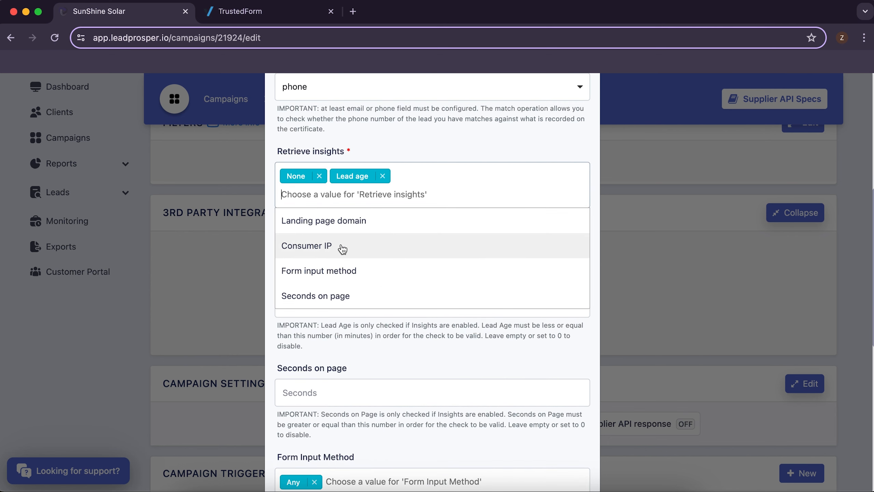
{"action": "left_click", "coordinate": [343, 226]}
{"action": "left_click", "coordinate": [344, 228]}
{"action": "left_click", "coordinate": [355, 234]}
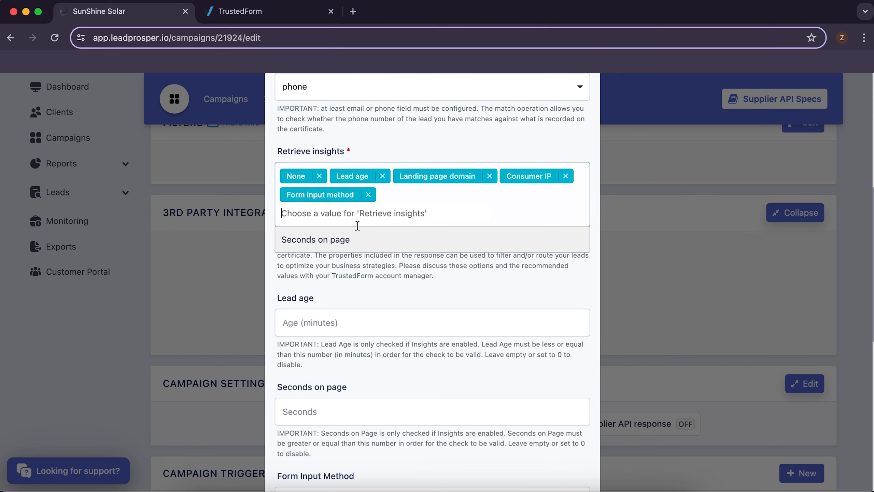
{"action": "left_click", "coordinate": [357, 245]}
{"action": "left_click", "coordinate": [402, 271]}
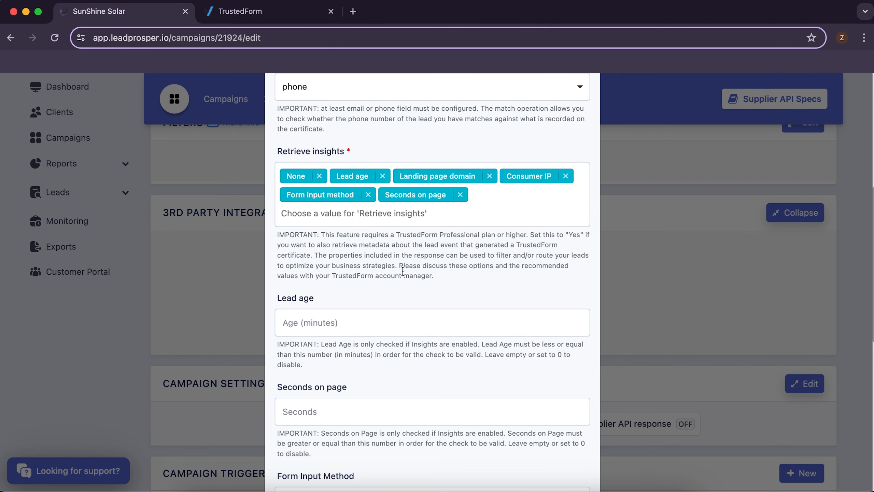
Step: Set Lead age to 120 and Seconds on page to 10
{"action": "scroll", "coordinate": [402, 272], "scroll_direction": "down", "scroll_amount": 1}
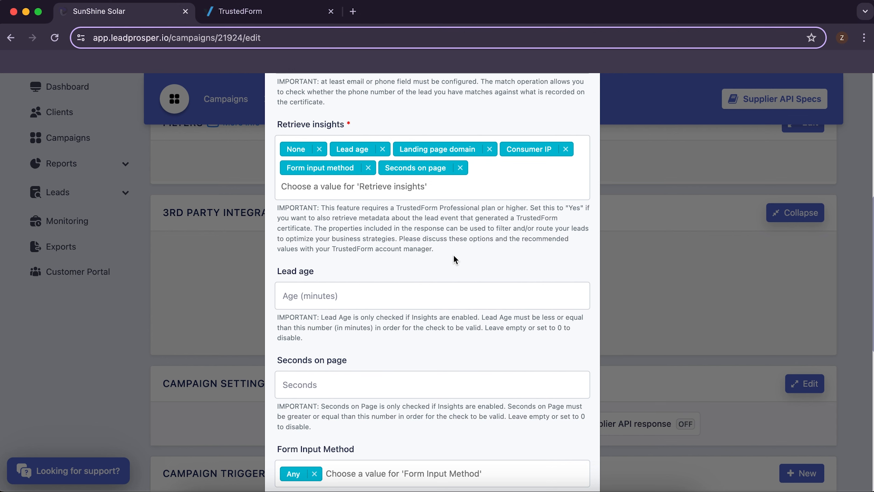
{"action": "scroll", "coordinate": [454, 259], "scroll_direction": "down", "scroll_amount": 1}
{"action": "left_click", "coordinate": [379, 264]}
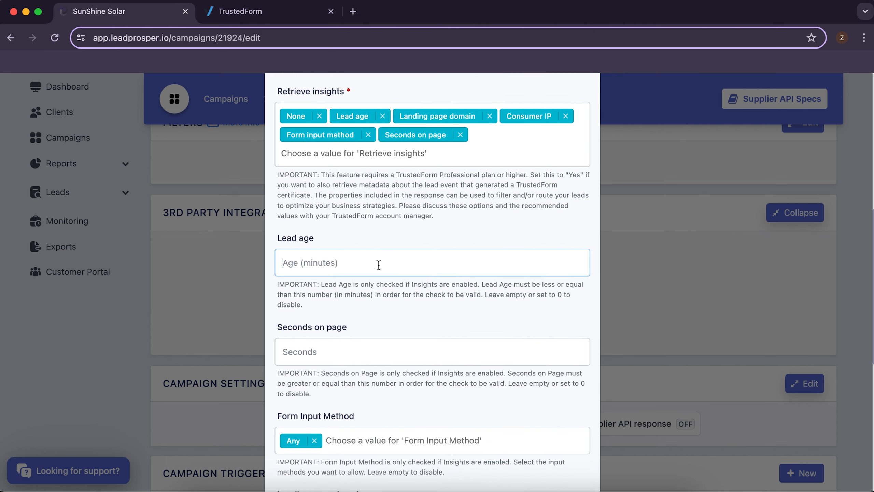
{"action": "type", "text": "120"}
{"action": "left_click", "coordinate": [408, 325]}
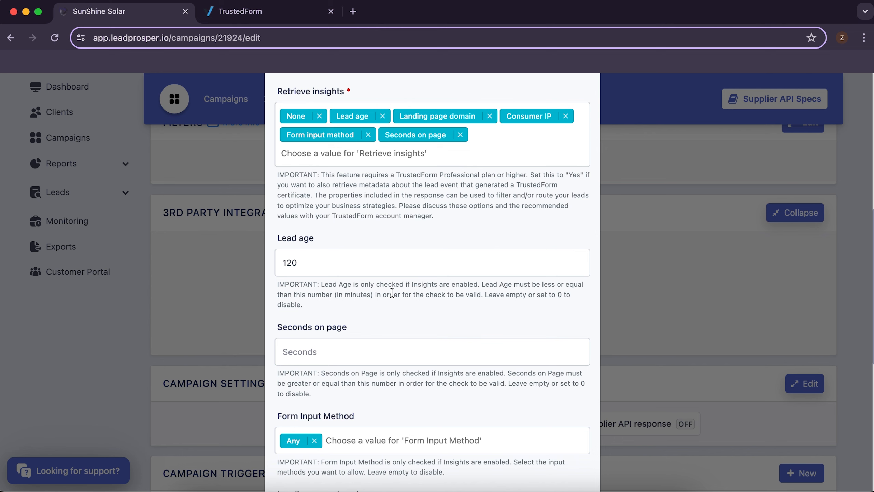
{"action": "scroll", "coordinate": [353, 334], "scroll_direction": "down", "scroll_amount": 2}
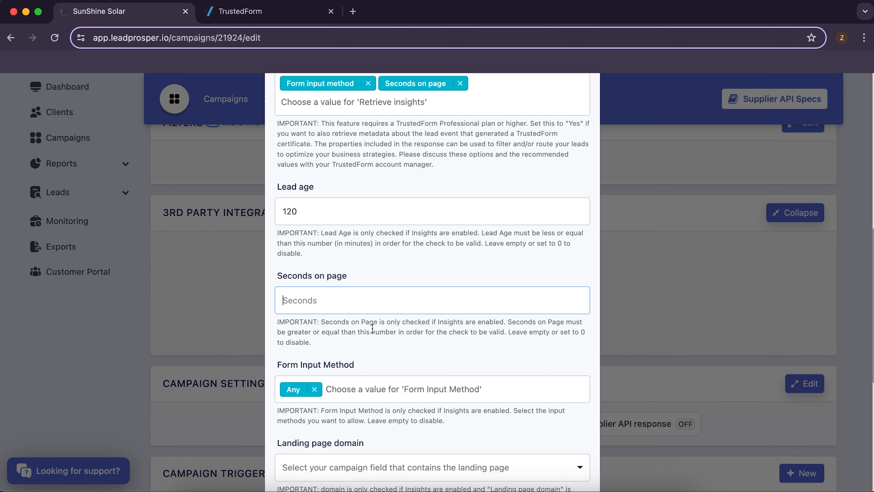
{"action": "scroll", "coordinate": [364, 331], "scroll_direction": "down", "scroll_amount": 1}
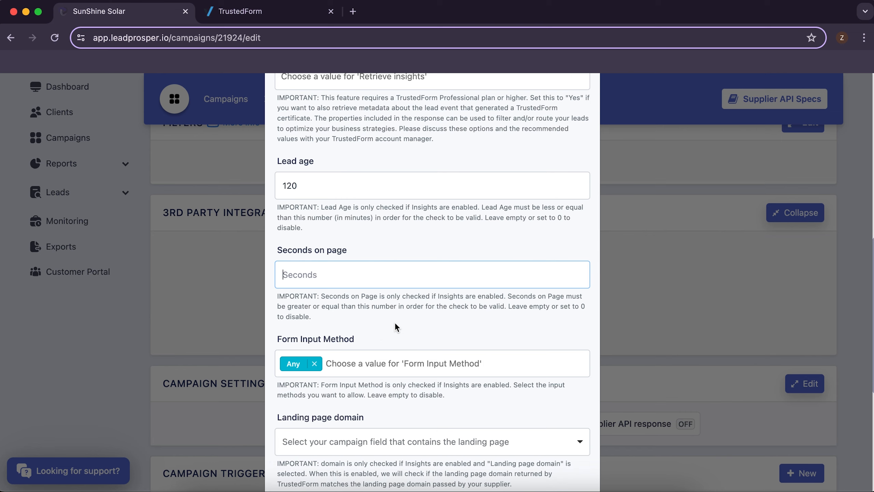
{"action": "type", "text": "10"}
{"action": "left_click", "coordinate": [393, 329]}
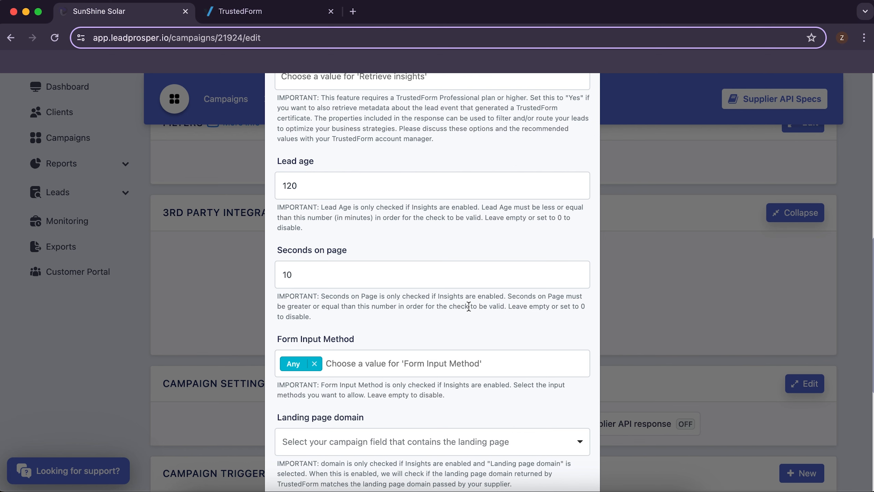
Step: Allow Autofill, Paste, Typing and Pre-populated as Form Input Methods
{"action": "scroll", "coordinate": [468, 306], "scroll_direction": "down", "scroll_amount": 3}
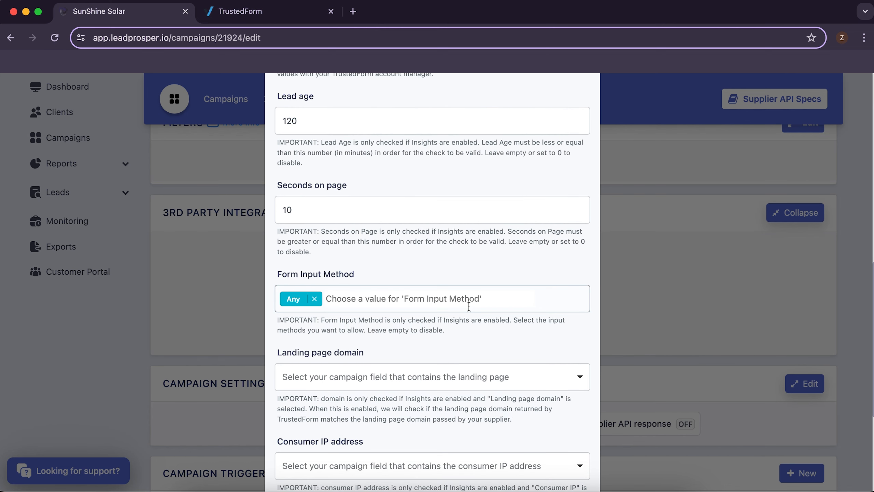
{"action": "left_click", "coordinate": [438, 302]}
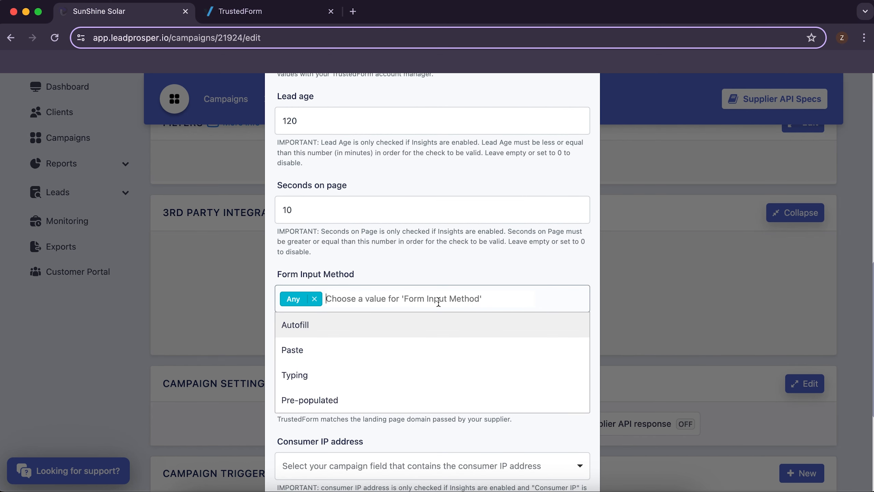
{"action": "left_click", "coordinate": [345, 329]}
{"action": "left_click", "coordinate": [332, 344]}
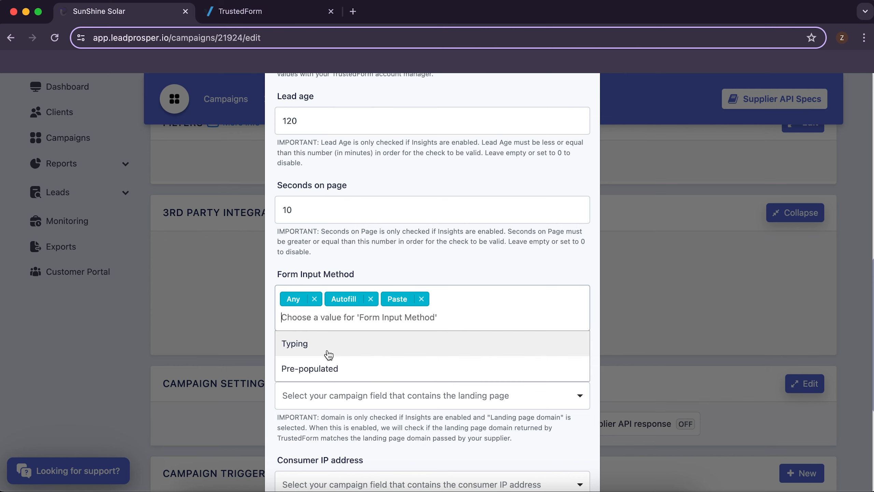
{"action": "left_click", "coordinate": [329, 355]}
{"action": "left_click", "coordinate": [338, 346]}
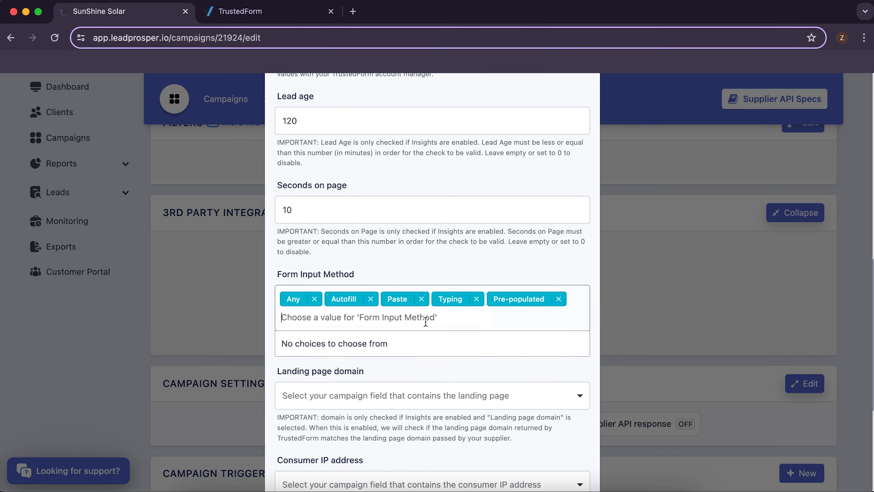
{"action": "scroll", "coordinate": [452, 251], "scroll_direction": "down", "scroll_amount": 5}
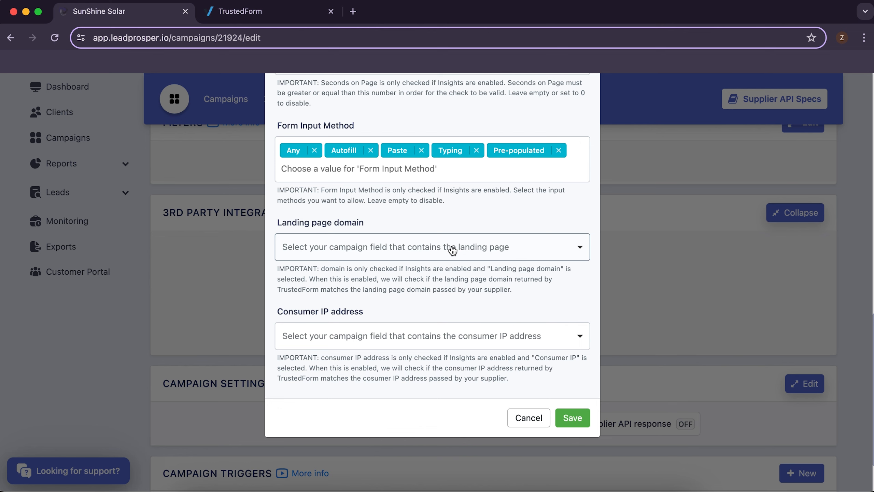
Step: Map Landing page domain to landing_page_url and Consumer IP to ip_address, then save the integration
{"action": "left_click", "coordinate": [452, 250]}
{"action": "scroll", "coordinate": [410, 355], "scroll_direction": "down", "scroll_amount": 2}
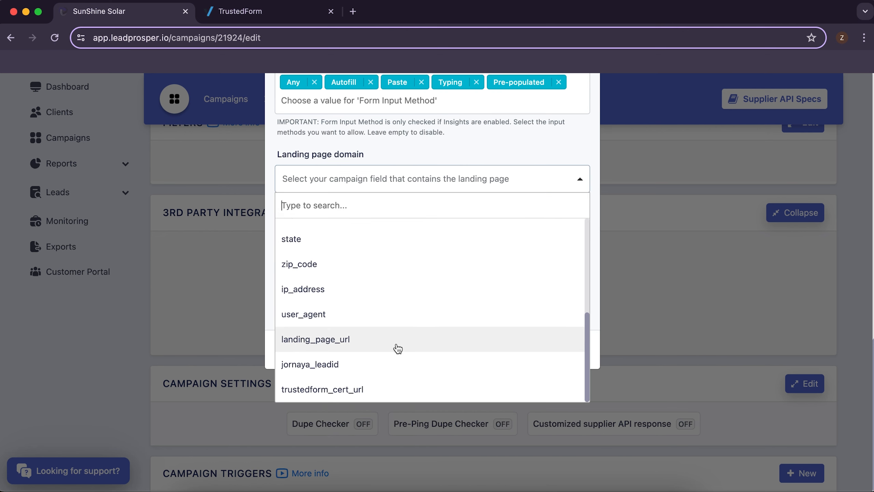
{"action": "left_click", "coordinate": [395, 339]}
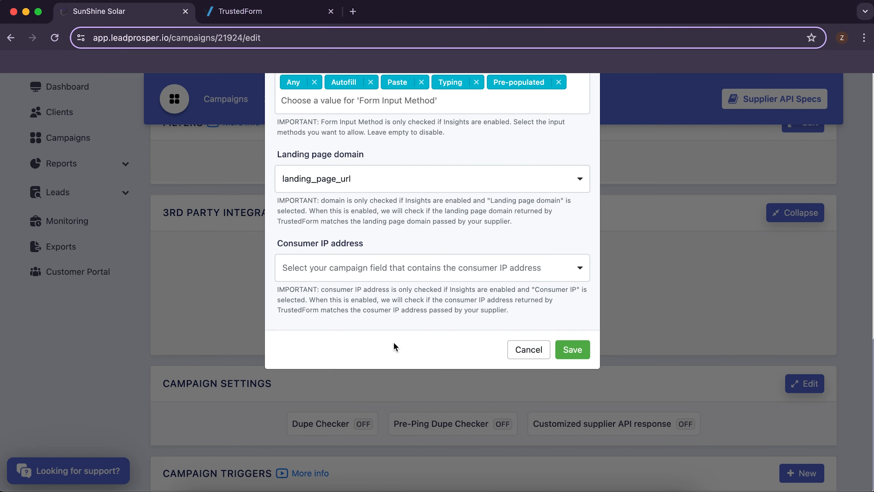
{"action": "left_click", "coordinate": [396, 268]}
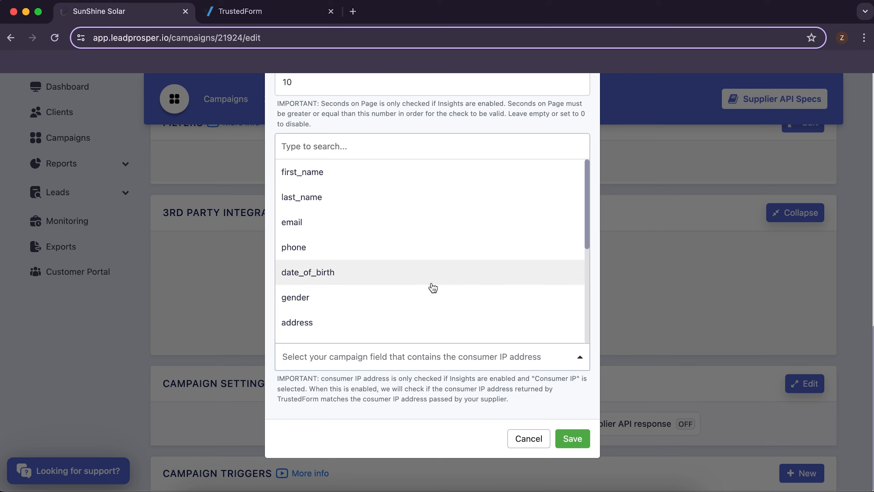
{"action": "scroll", "coordinate": [401, 303], "scroll_direction": "down", "scroll_amount": 2}
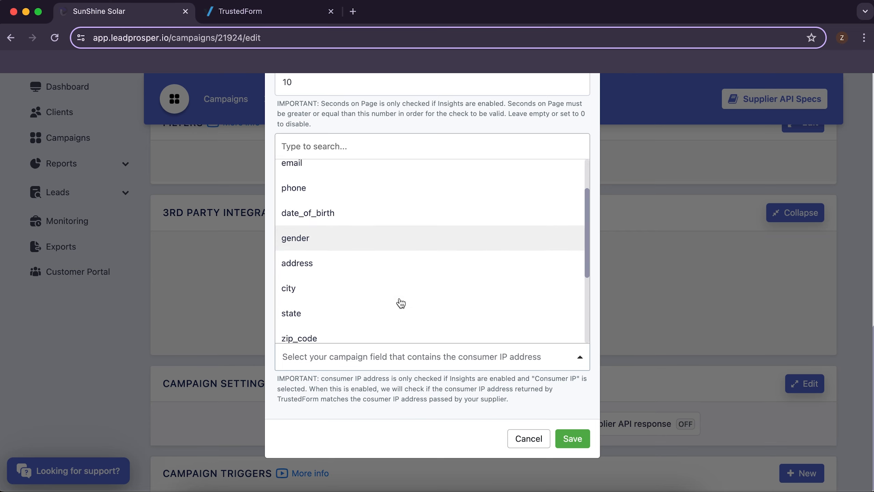
{"action": "scroll", "coordinate": [393, 292], "scroll_direction": "down", "scroll_amount": 3}
{"action": "left_click", "coordinate": [385, 311]}
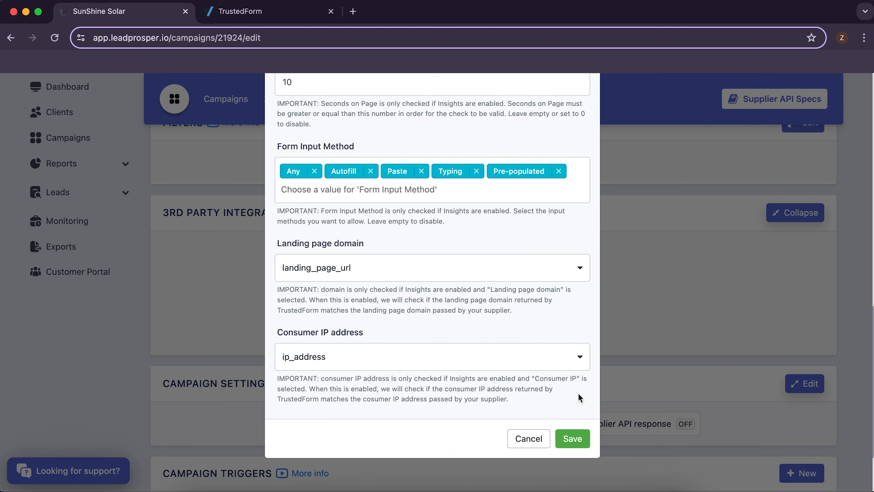
{"action": "scroll", "coordinate": [578, 395], "scroll_direction": "down", "scroll_amount": 3}
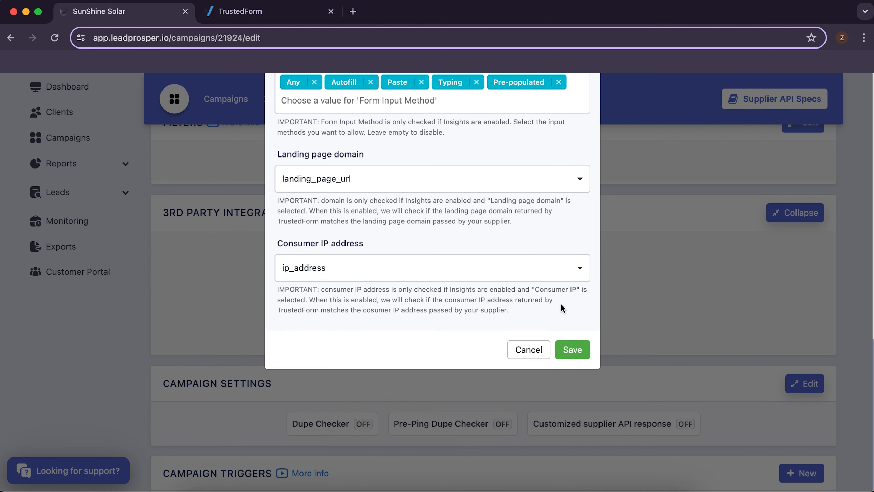
{"action": "left_click", "coordinate": [573, 349]}
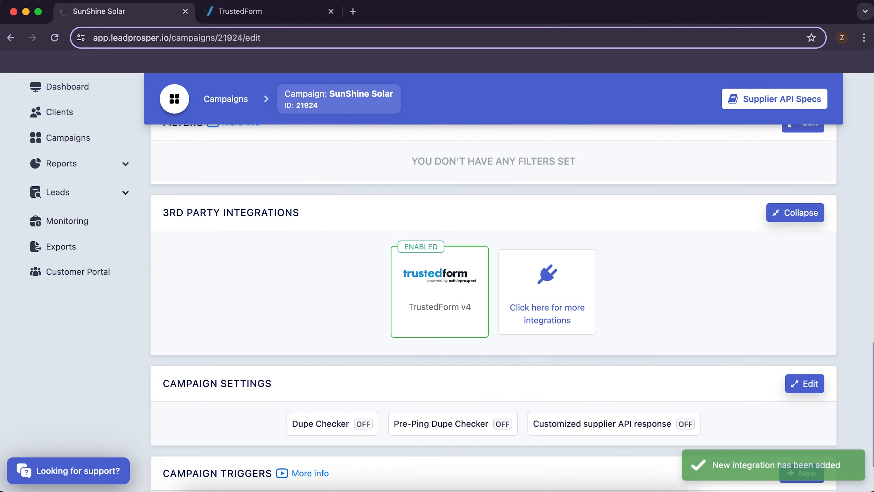
Step: Switch ip_address, landing_page_url and trustedform_cert_url from Optional to Required
{"action": "scroll", "coordinate": [673, 283], "scroll_direction": "up", "scroll_amount": 10}
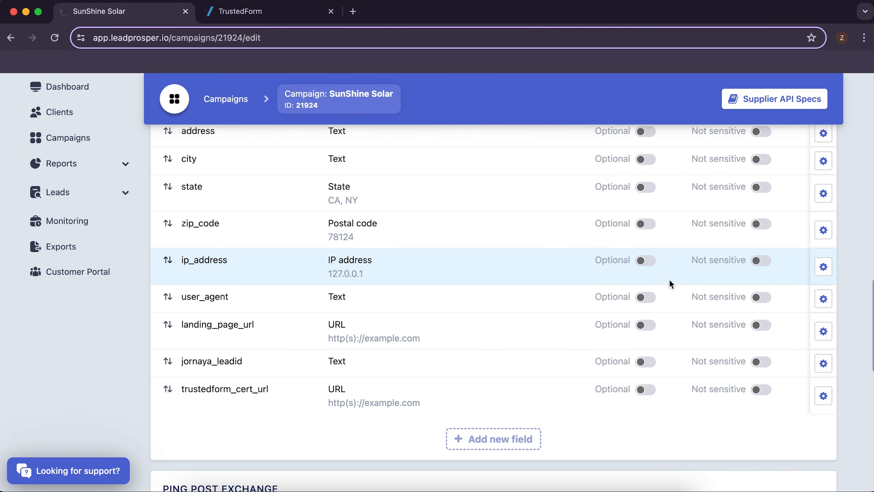
{"action": "left_click", "coordinate": [646, 261]}
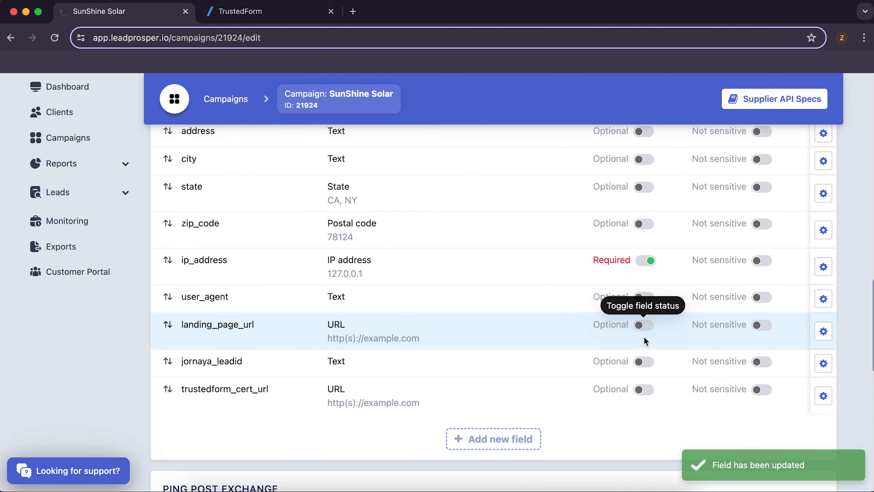
{"action": "left_click", "coordinate": [644, 326]}
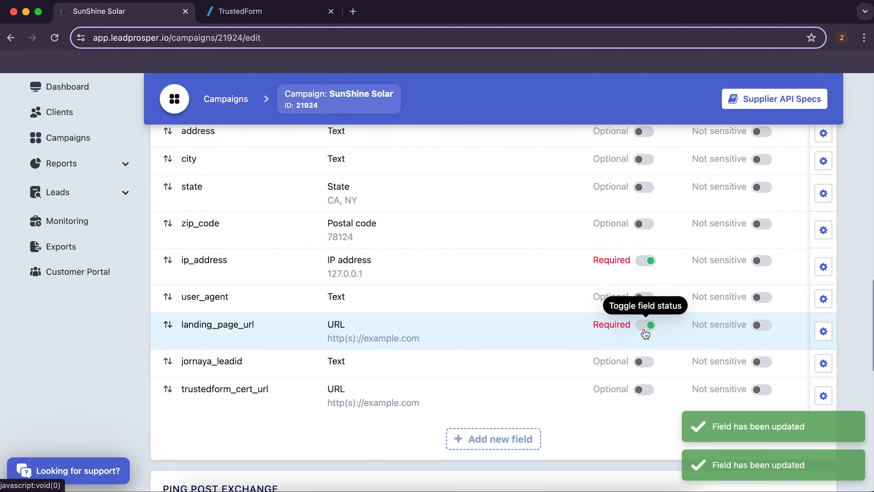
{"action": "left_click", "coordinate": [644, 392]}
{"action": "scroll", "coordinate": [627, 299], "scroll_direction": "up", "scroll_amount": 4}
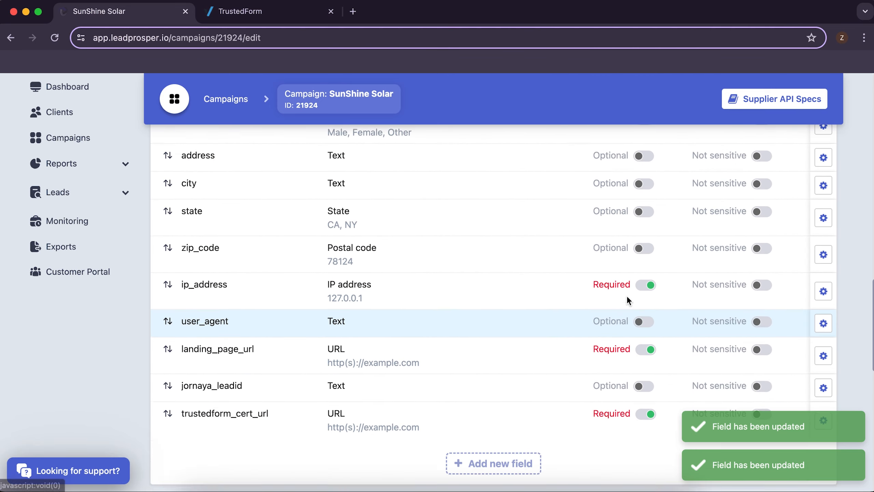
{"action": "scroll", "coordinate": [627, 299], "scroll_direction": "up", "scroll_amount": 2}
{"action": "scroll", "coordinate": [626, 299], "scroll_direction": "down", "scroll_amount": 8}
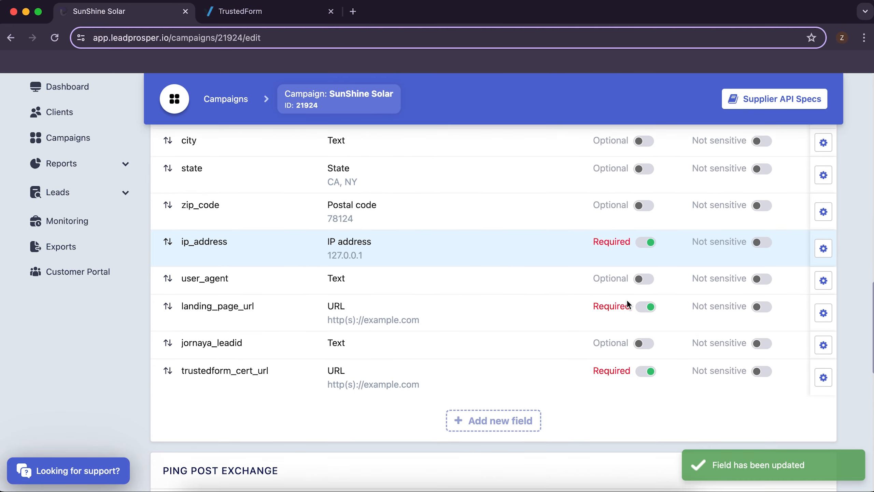
{"action": "scroll", "coordinate": [620, 327], "scroll_direction": "down", "scroll_amount": 10}
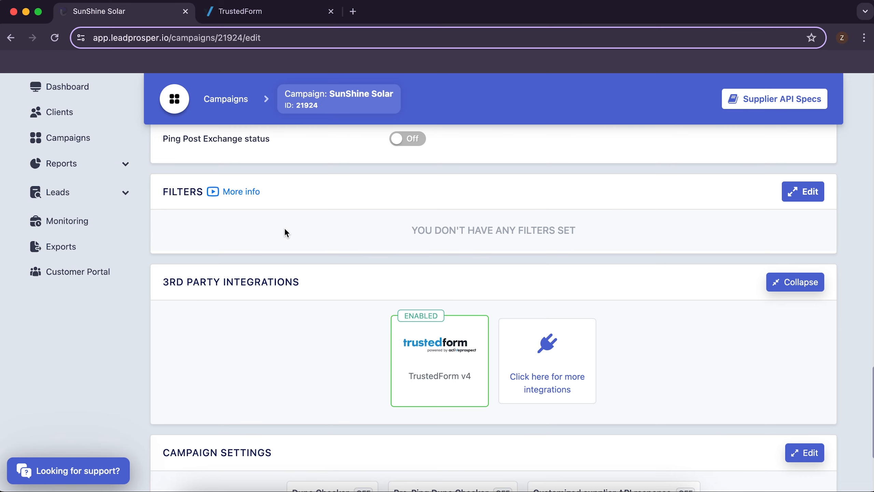
{"action": "scroll", "coordinate": [409, 257], "scroll_direction": "up", "scroll_amount": 3}
{"action": "scroll", "coordinate": [409, 257], "scroll_direction": "down", "scroll_amount": 3}
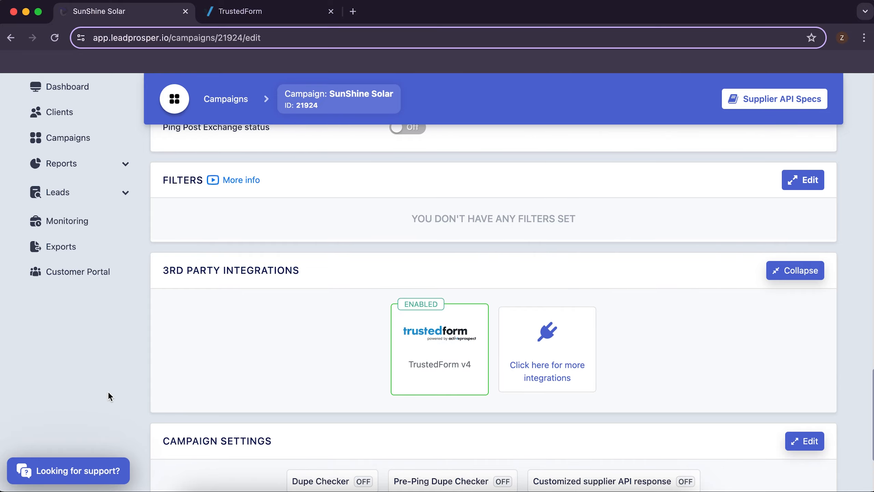
{"action": "left_click", "coordinate": [64, 470]}
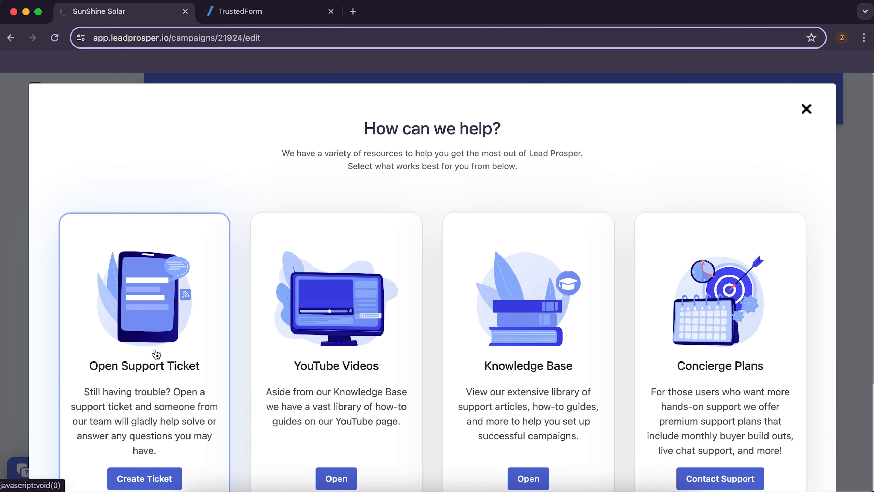
{"action": "scroll", "coordinate": [277, 316], "scroll_direction": "down", "scroll_amount": 3}
{"action": "scroll", "coordinate": [452, 251], "scroll_direction": "up", "scroll_amount": 3}
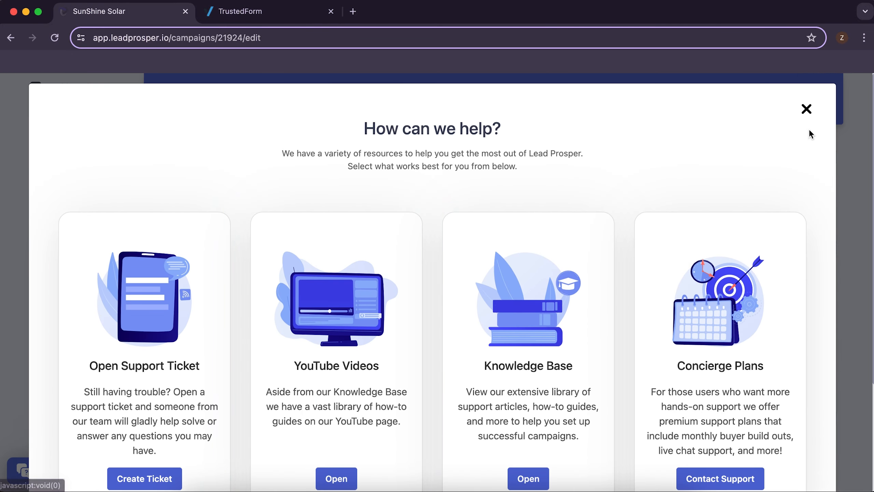
{"action": "left_click", "coordinate": [806, 109]}
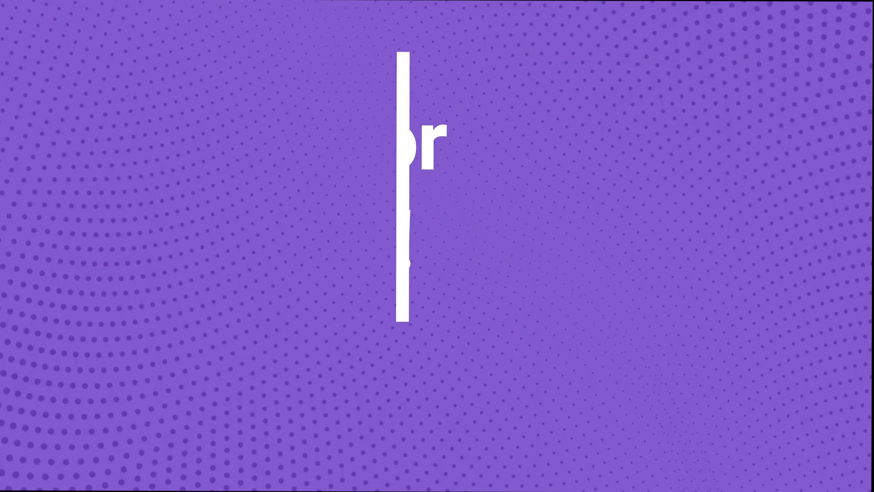